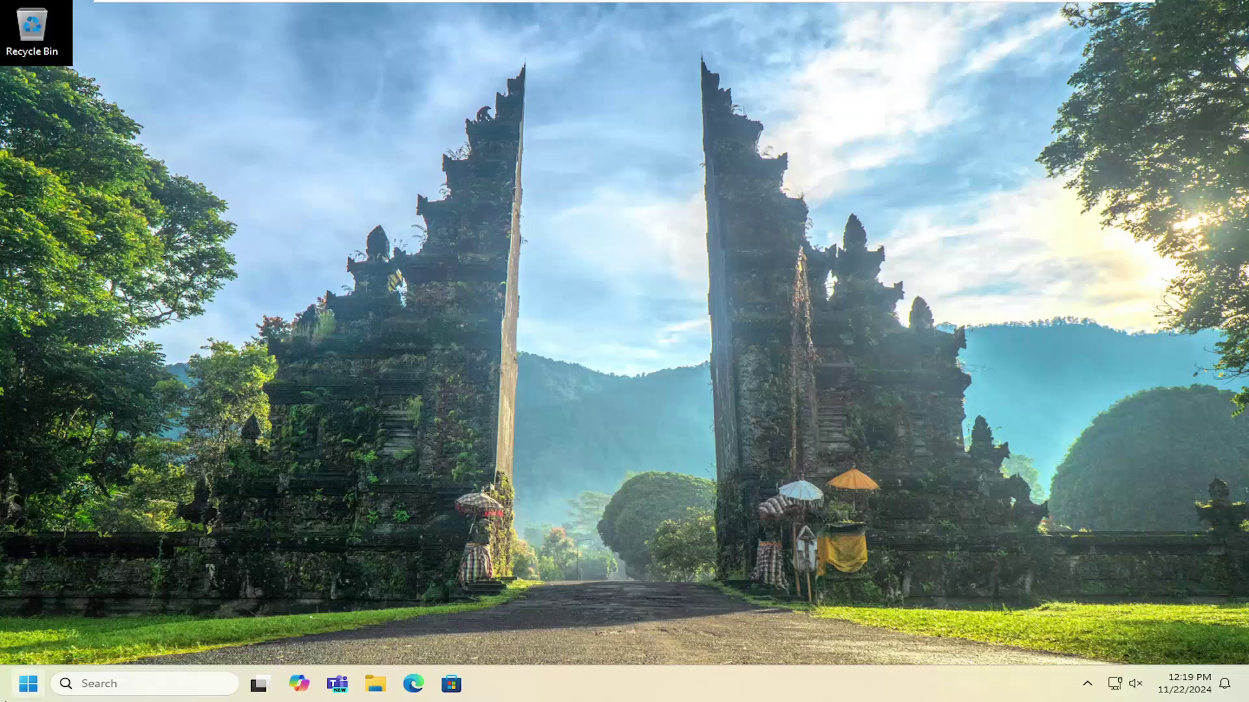
Launch Disk Cleanup from the Start menu search for "disk cleanup".
{"action": "left_click", "coordinate": [20, 685]}
{"action": "type", "text": "d"}
{"action": "key", "text": "BackSpace"}
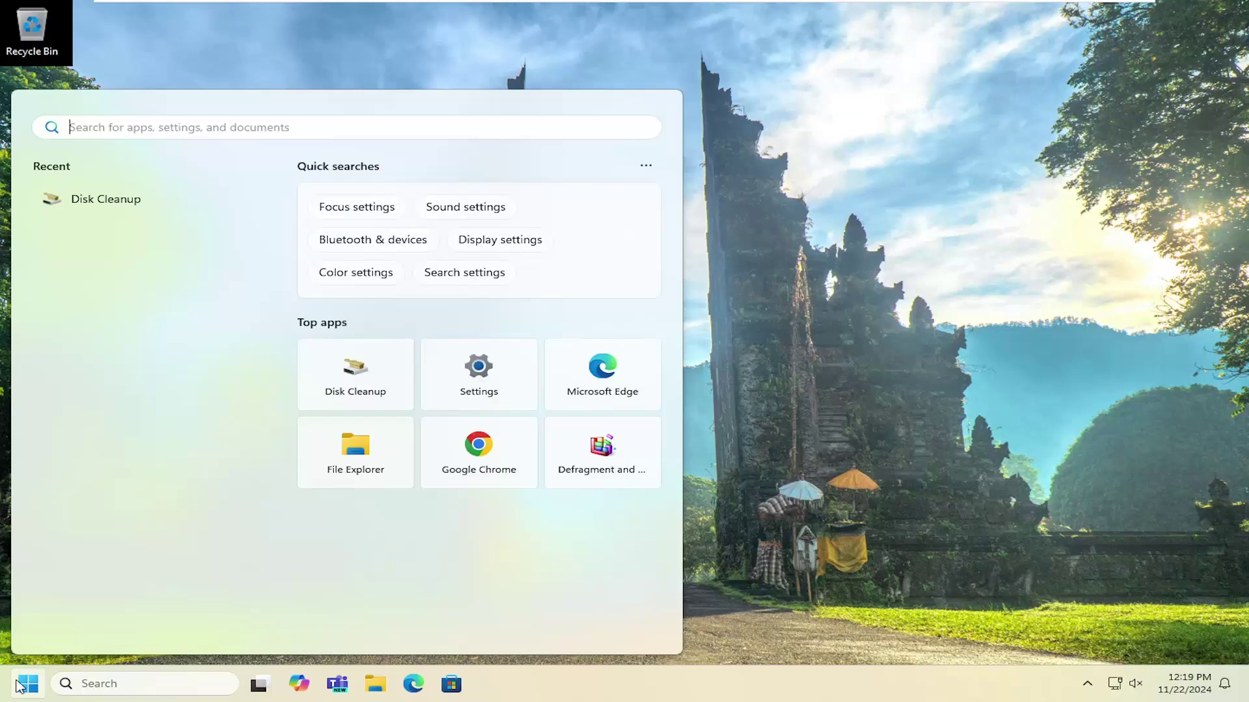
{"action": "type", "text": "disk cleanup"}
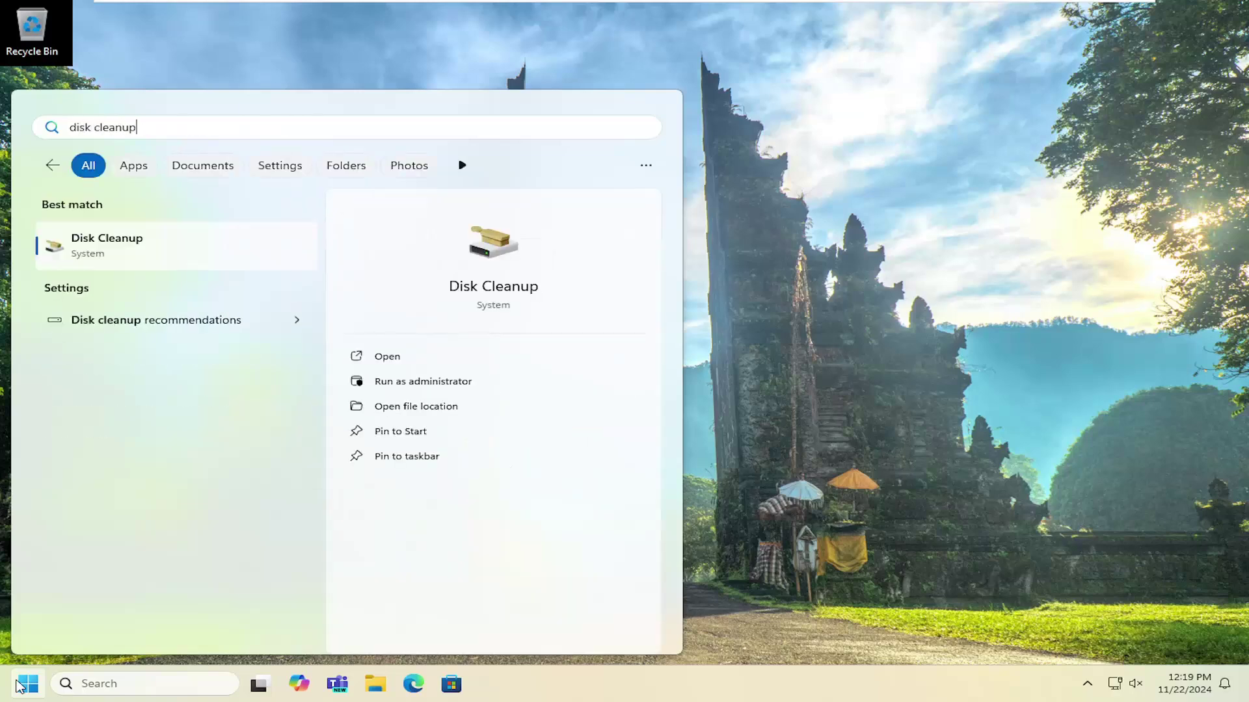
{"action": "left_click", "coordinate": [131, 246]}
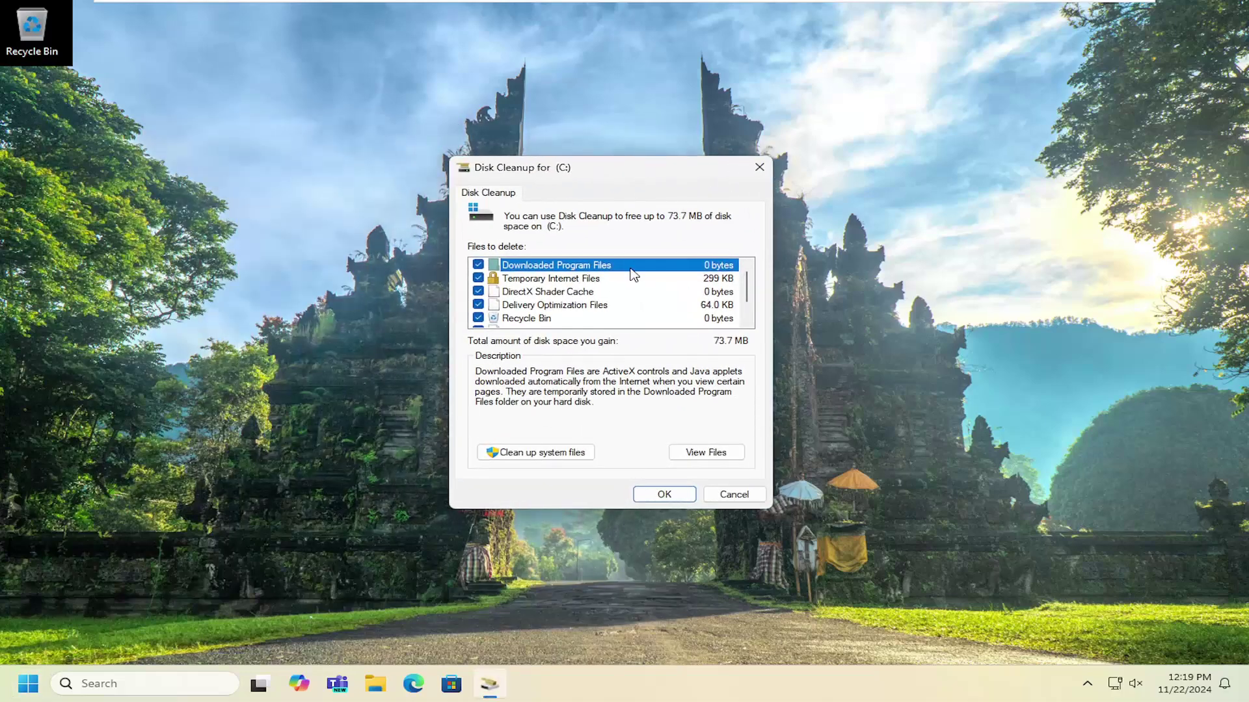
Rescan drive C: with Clean up system files and select Device driver packages.
{"action": "left_click", "coordinate": [530, 455]}
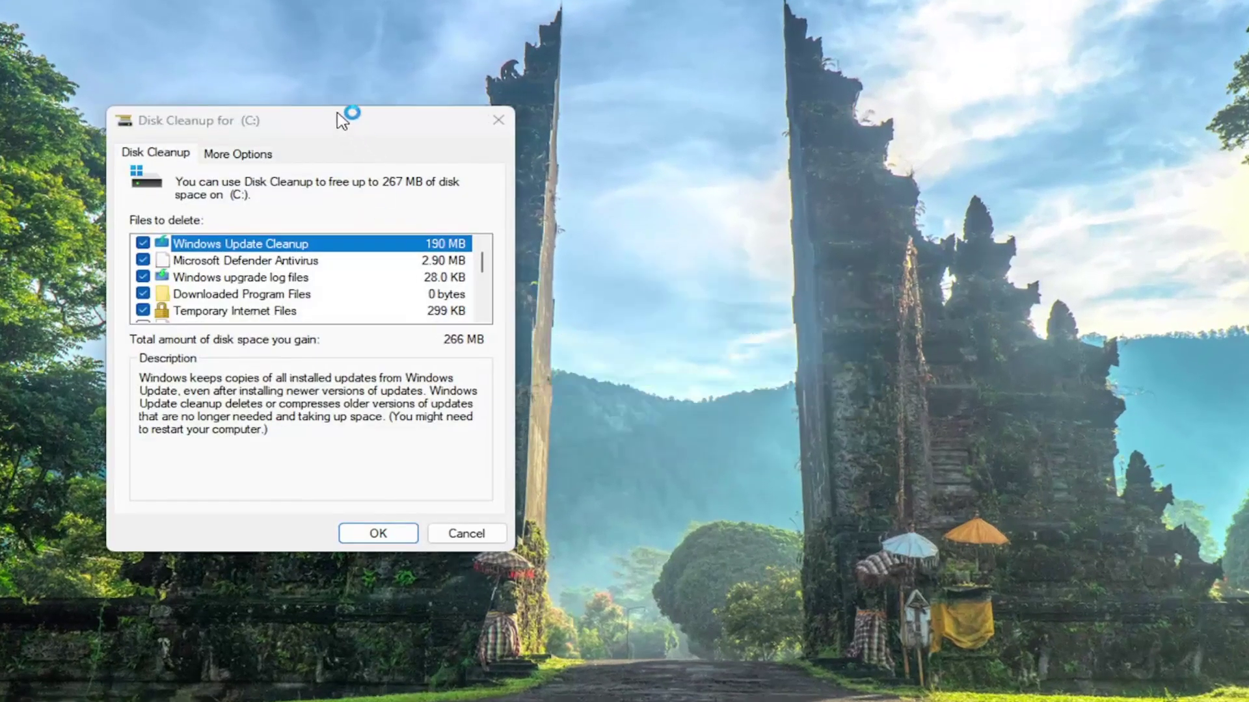
{"action": "left_click_drag", "start_coordinate": [341, 119], "coordinate": [669, 133]}
{"action": "scroll", "coordinate": [625, 293], "scroll_direction": "down", "scroll_amount": 3}
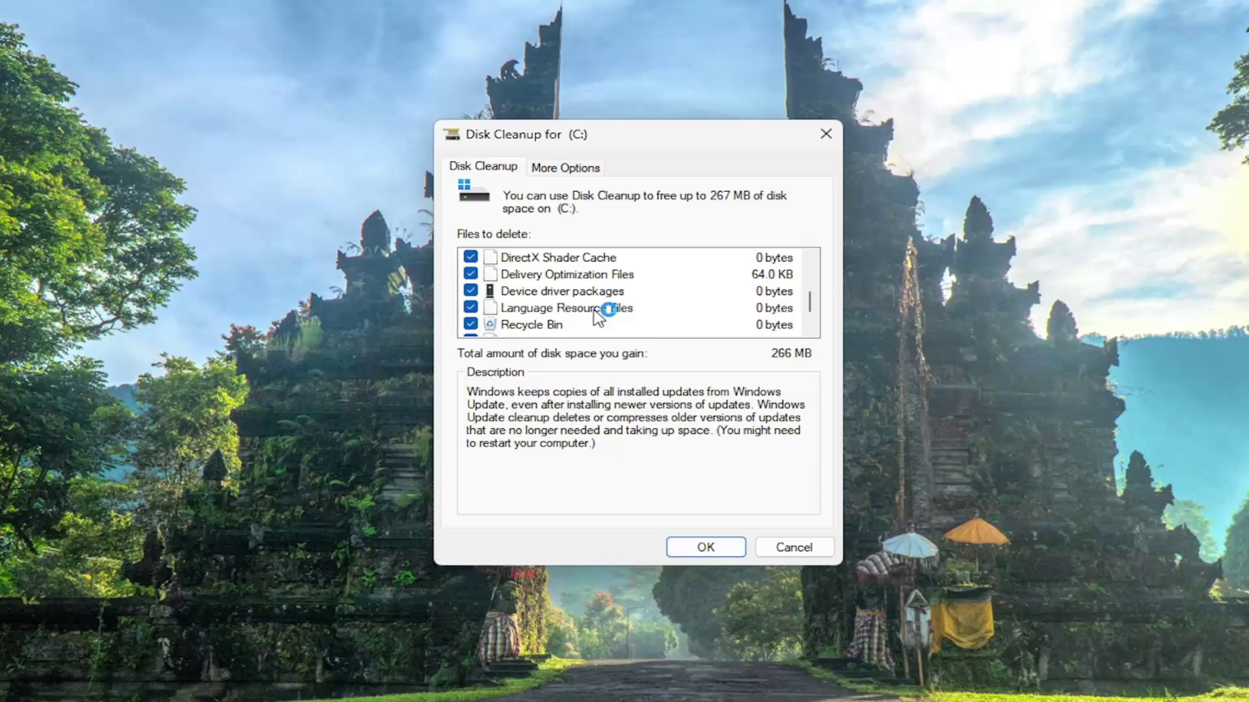
{"action": "left_click", "coordinate": [570, 292]}
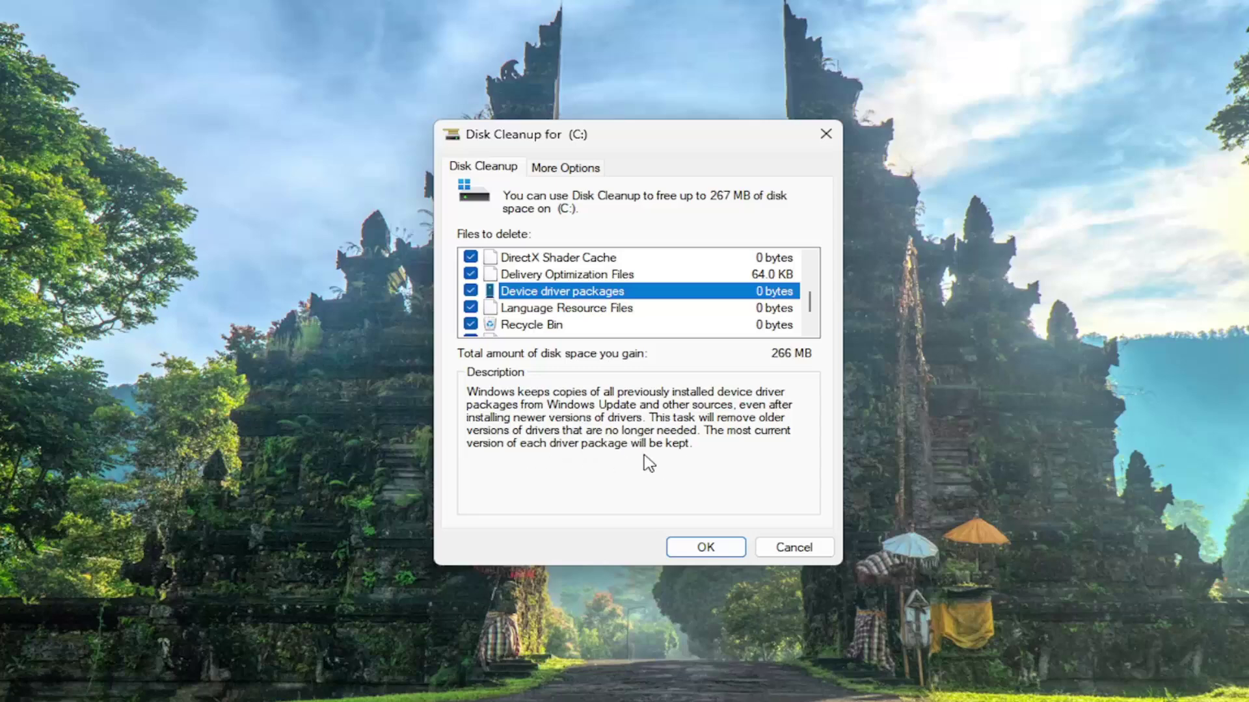
Confirm Delete Files to permanently remove the checked categories from drive C:.
{"action": "left_click", "coordinate": [705, 548]}
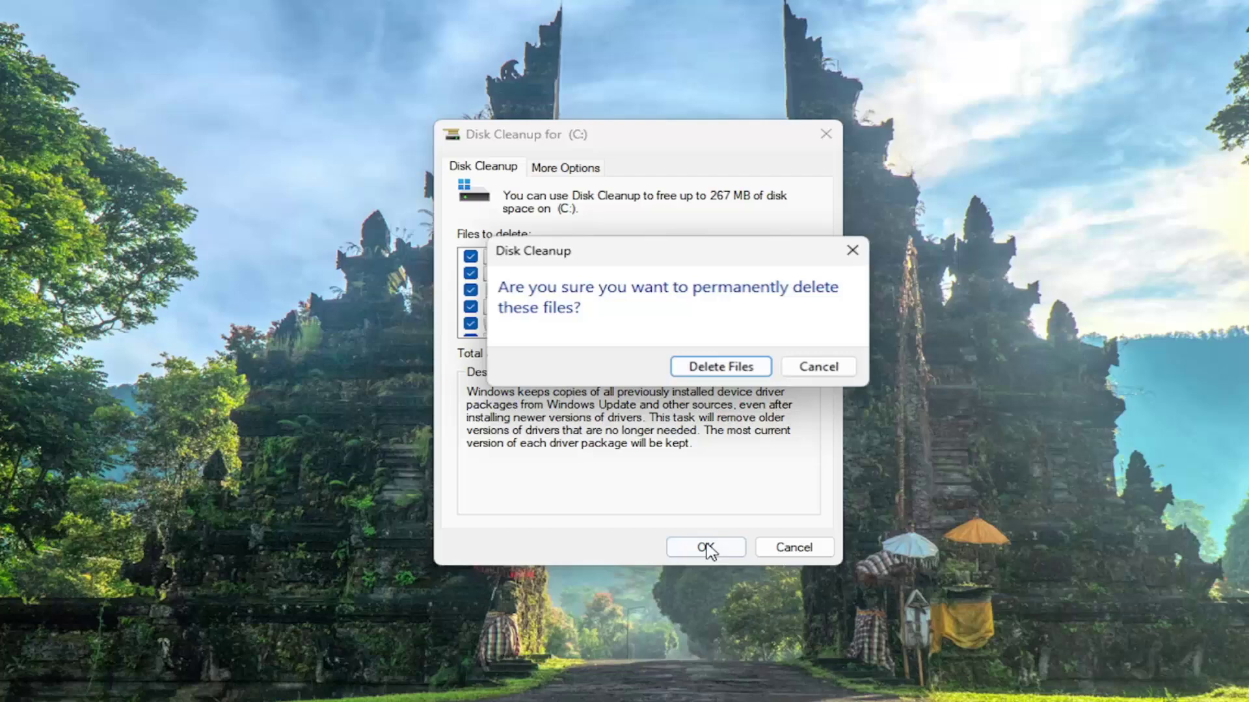
{"action": "left_click", "coordinate": [712, 366]}
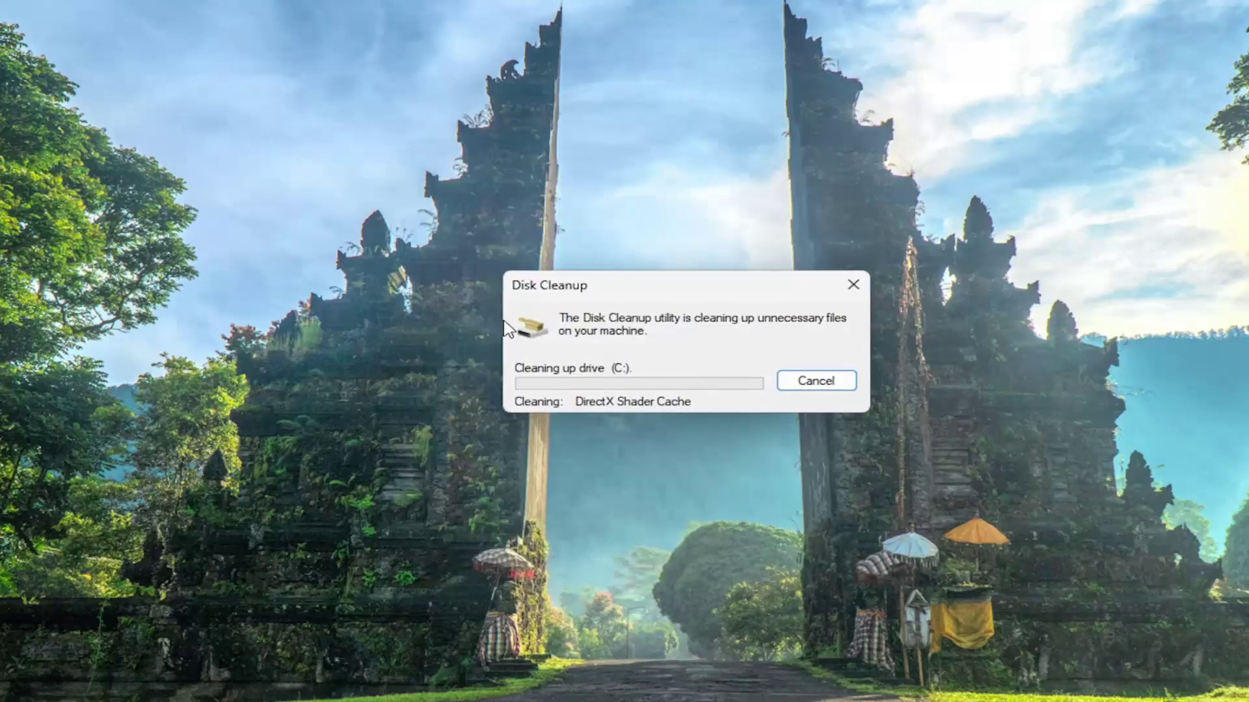